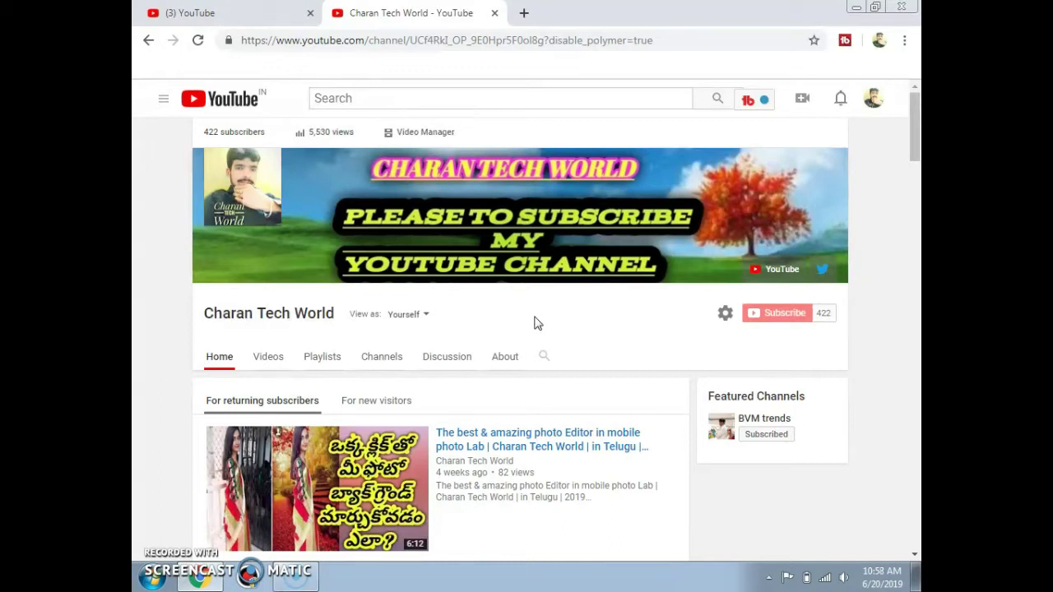
Close the other channel's browser tab with Ctrl+W, leaving the Jai Sri Ram channel tab.
key(ctrl+w)
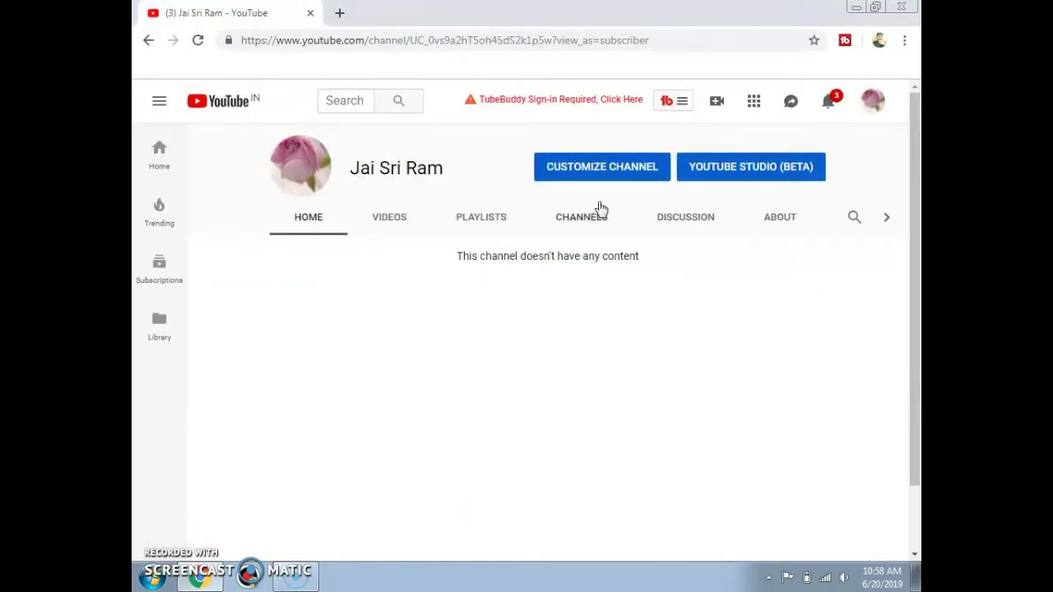
Go from Customize Channel through account settings to the channel's additional features page.
click(600, 171)
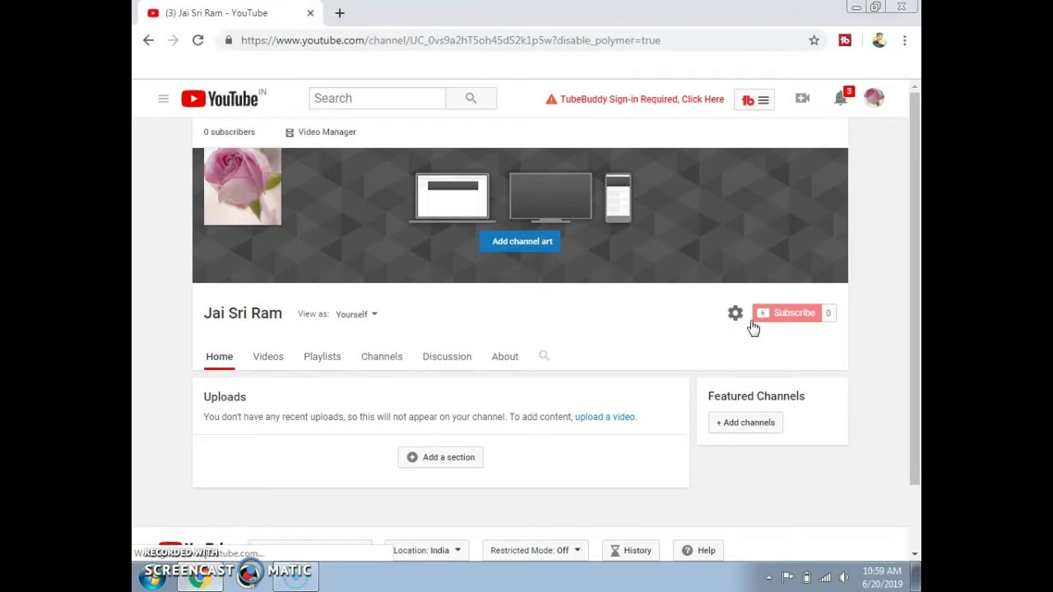
click(874, 100)
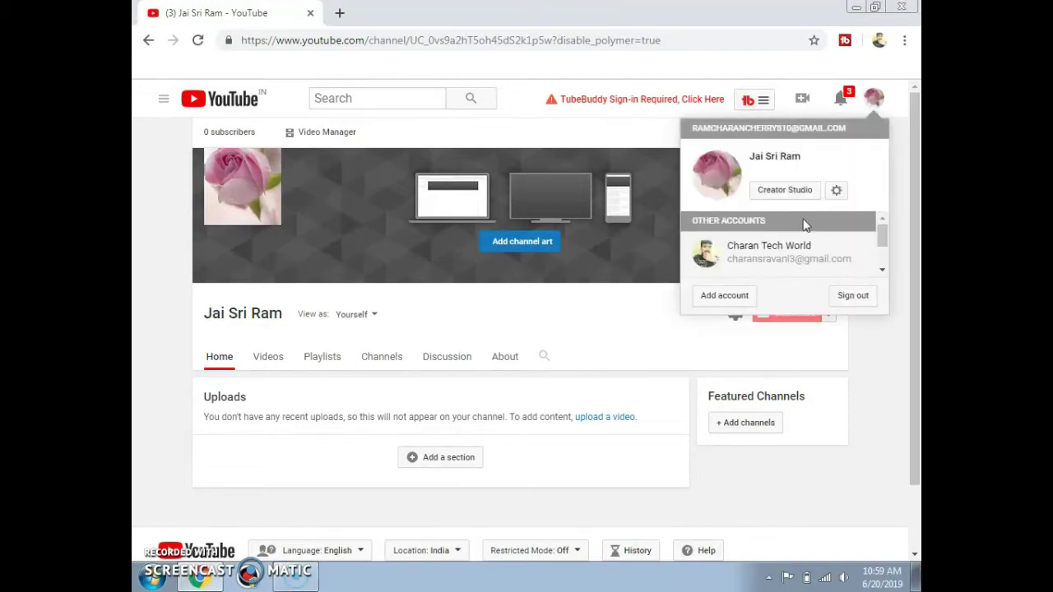
click(836, 191)
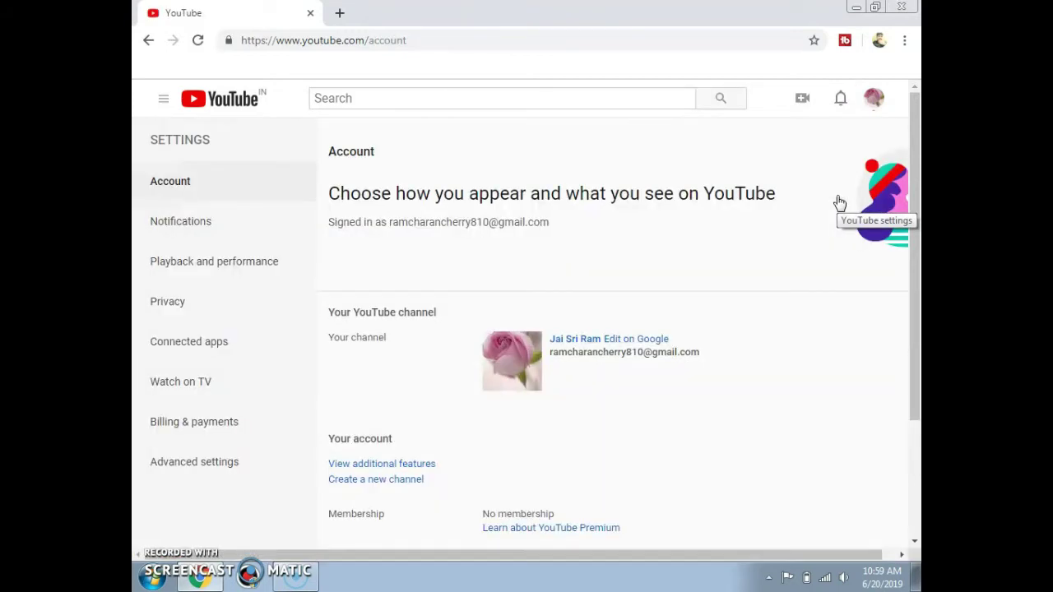
click(381, 466)
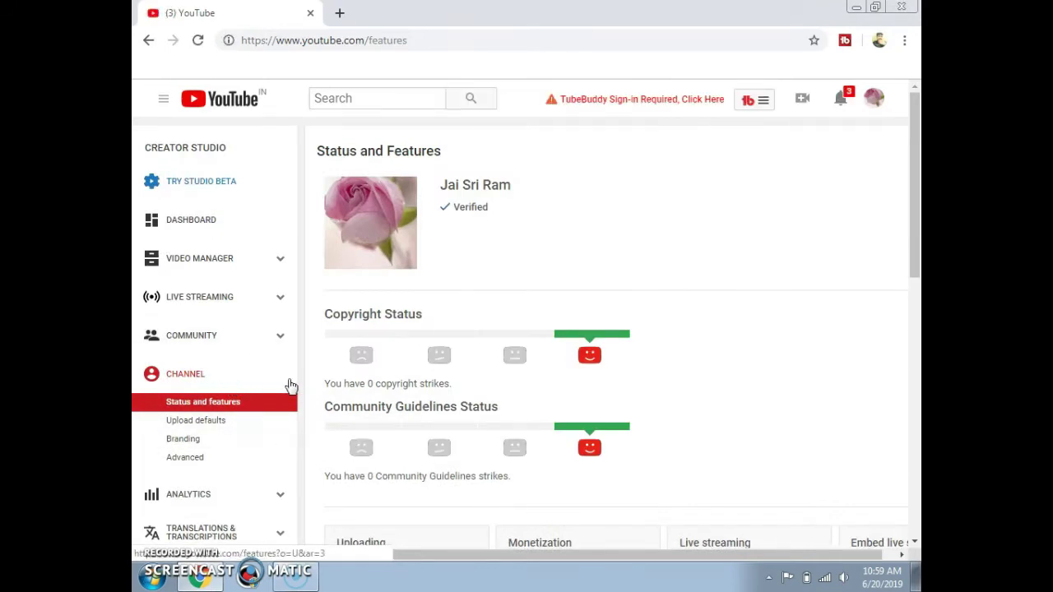
drag(915, 247, 919, 318)
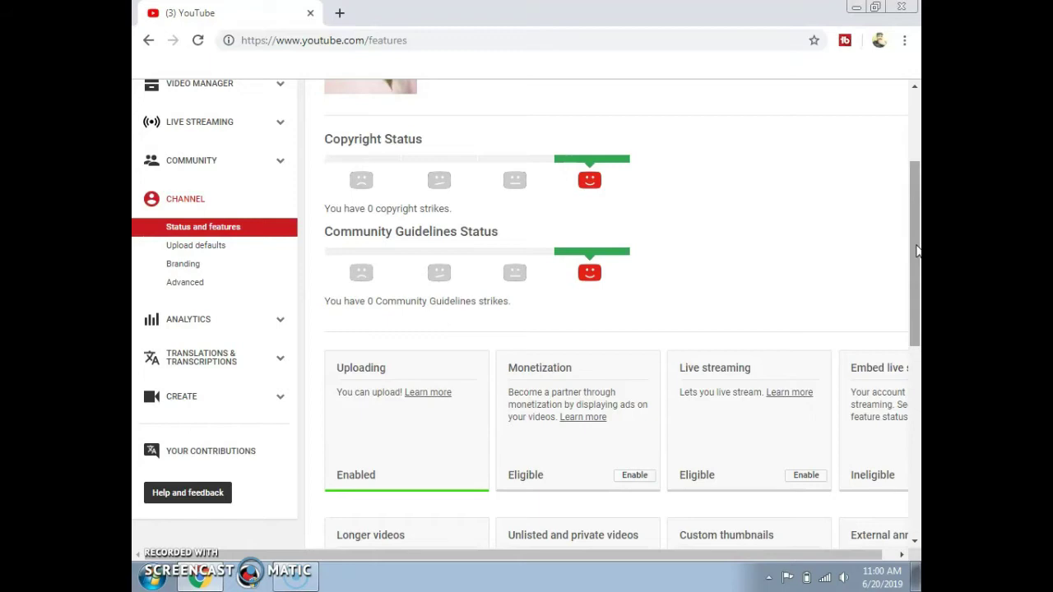
drag(917, 251, 917, 335)
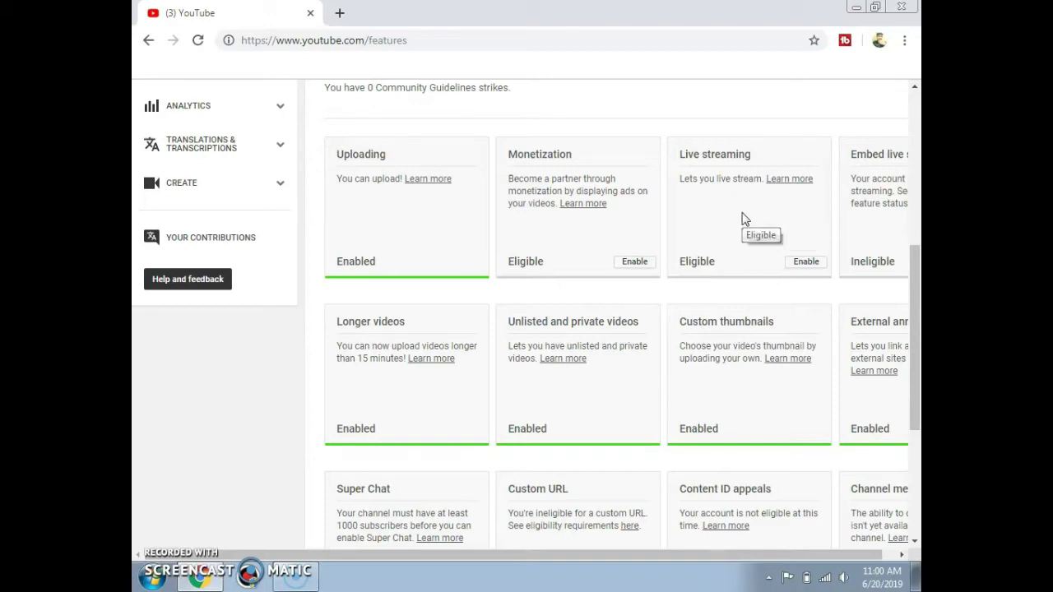
drag(658, 561, 757, 562)
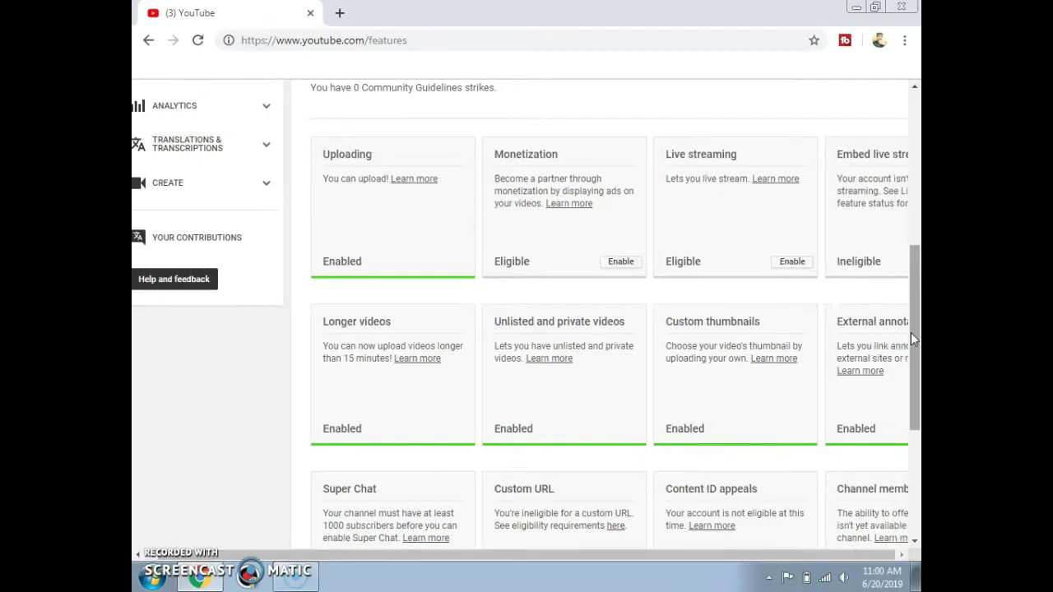
scroll(916, 336, down, 5)
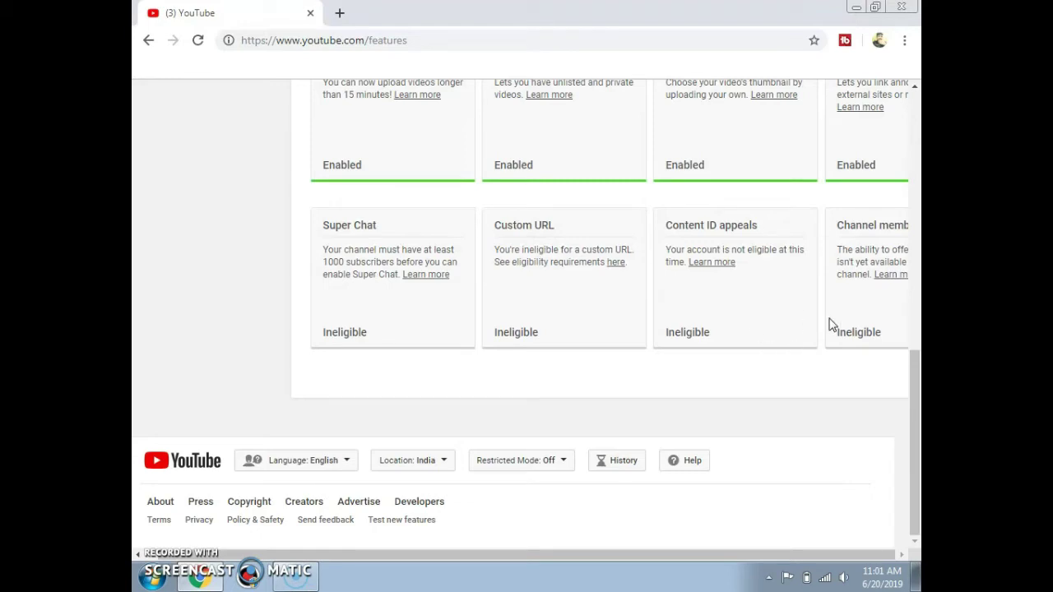
drag(917, 389, 915, 232)
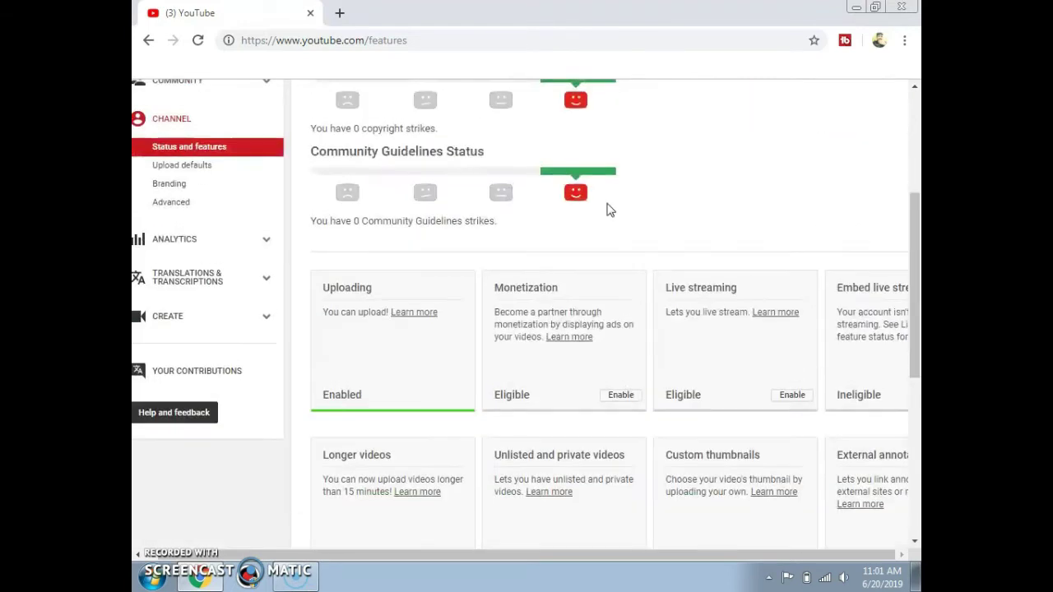
Set the upload defaults to Entertainment category and Standard YouTube License.
click(210, 167)
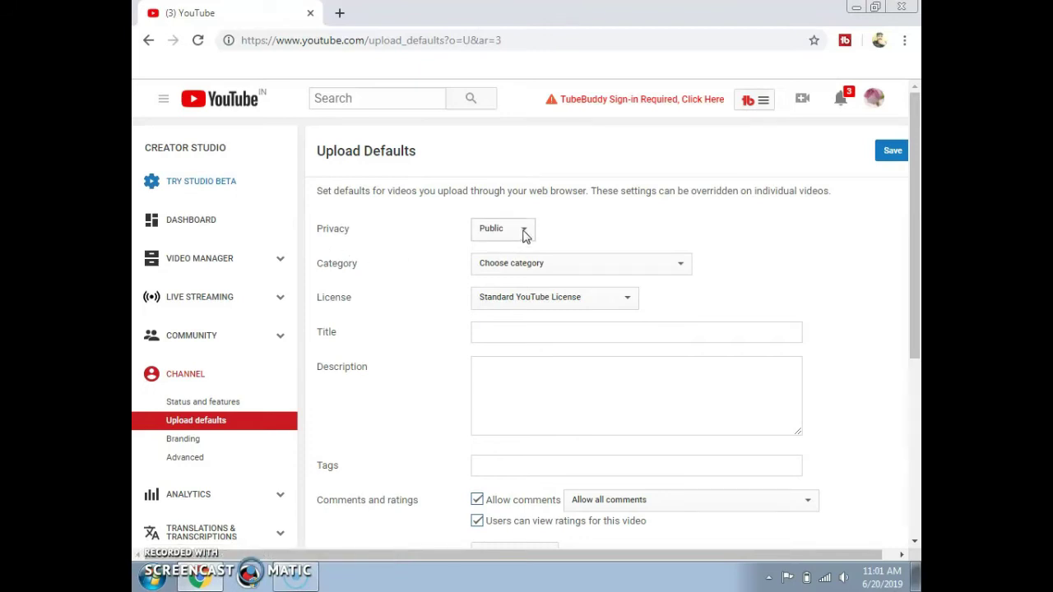
drag(915, 236, 916, 294)
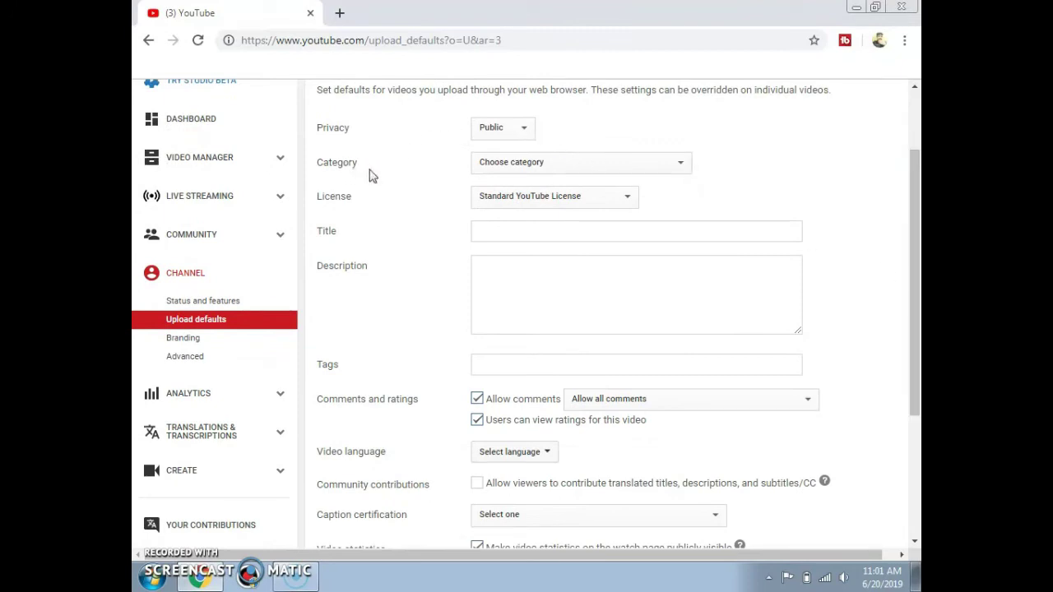
click(679, 165)
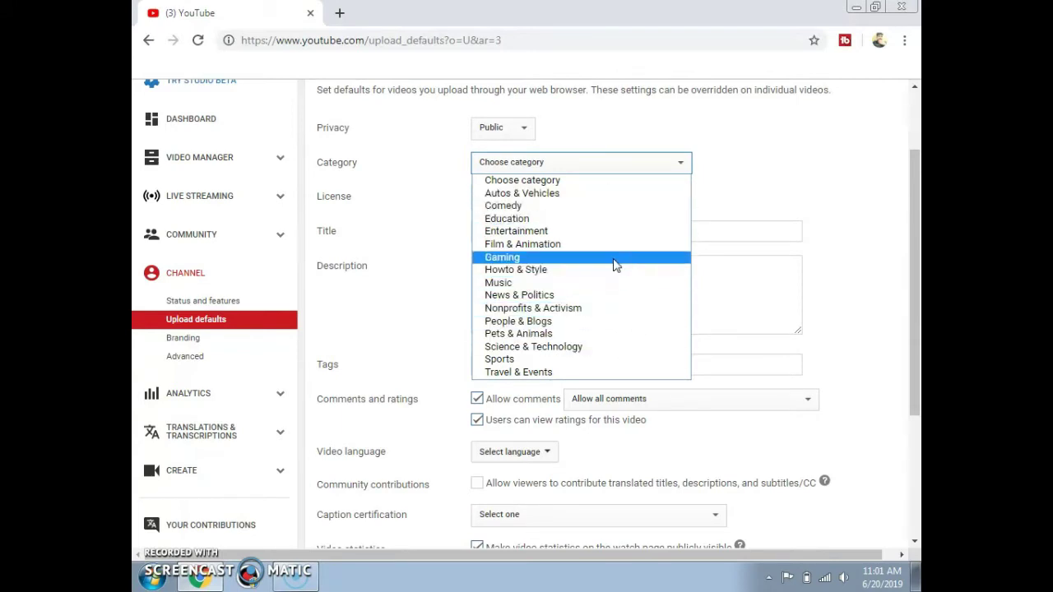
click(603, 236)
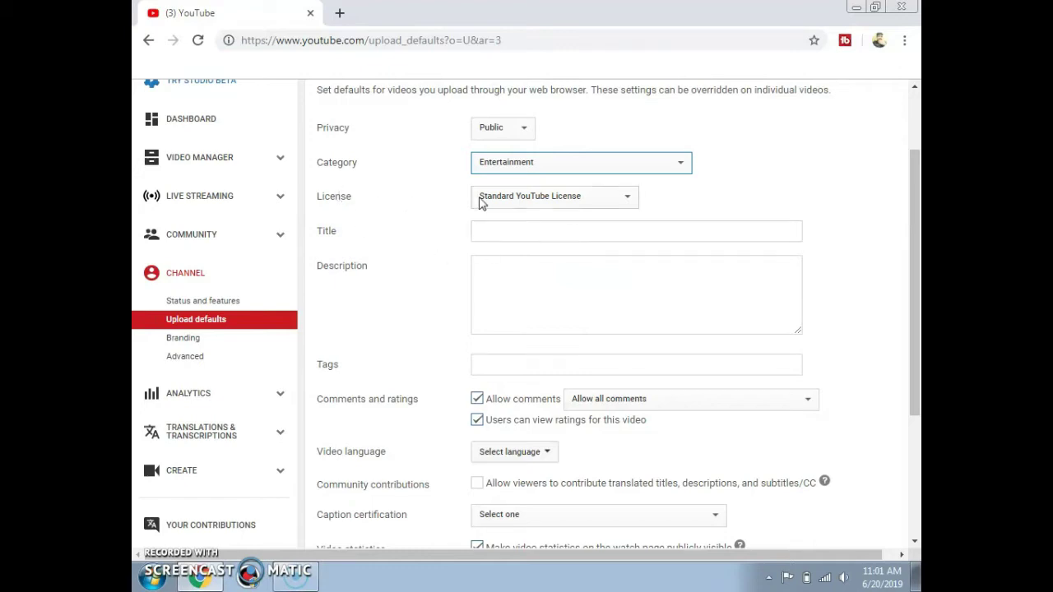
click(628, 199)
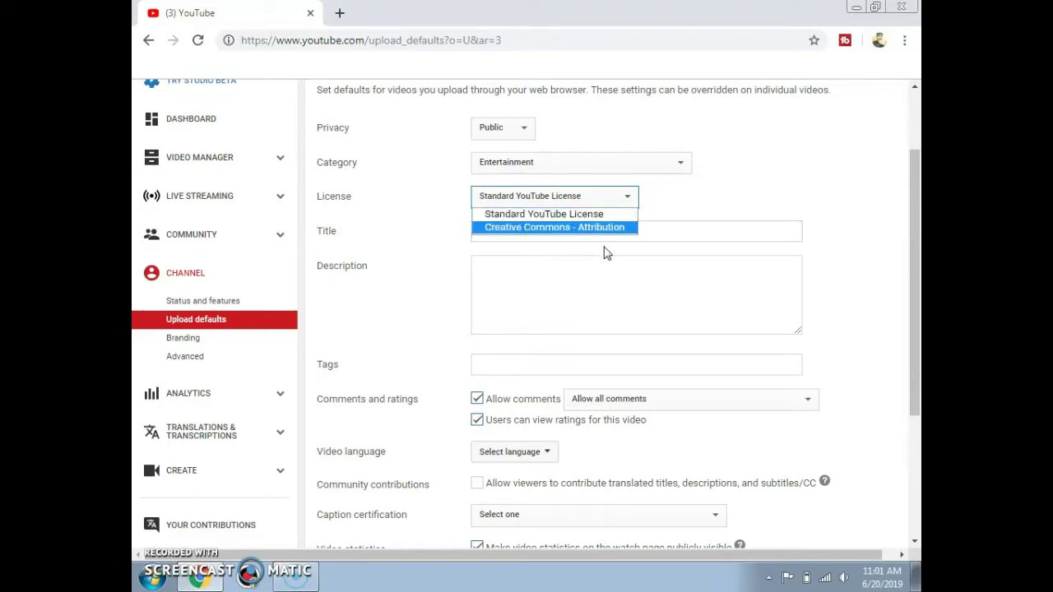
click(598, 217)
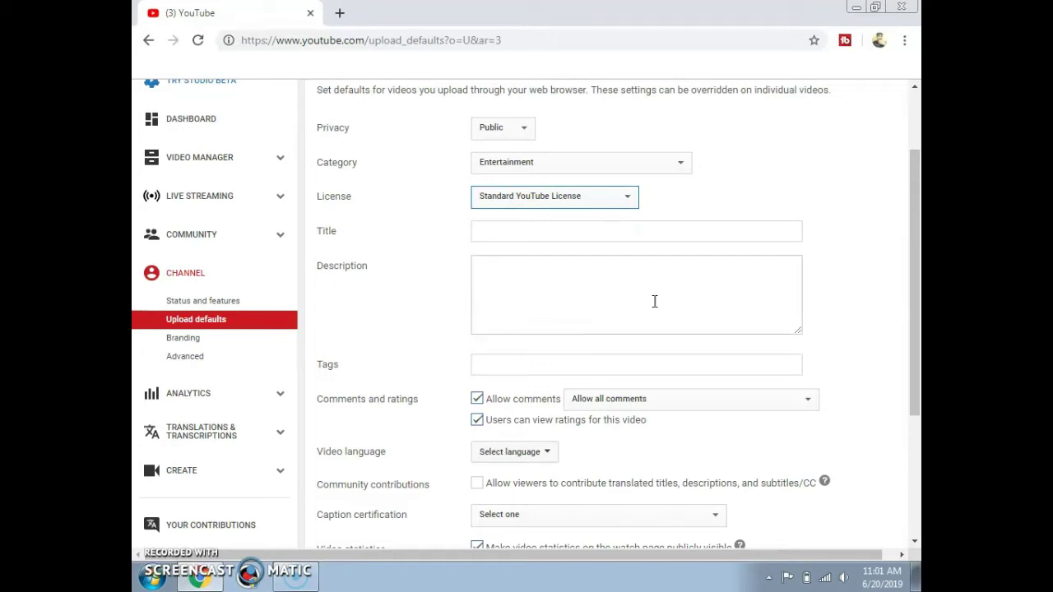
Set the default video language to Telugu by searching 'te'.
scroll(917, 268, down, 3)
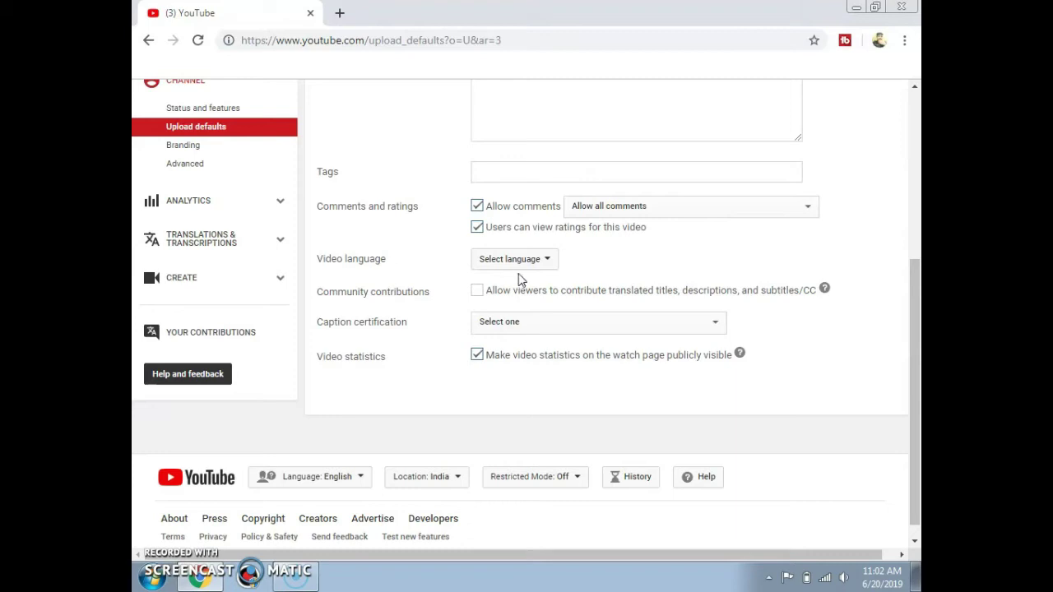
click(547, 260)
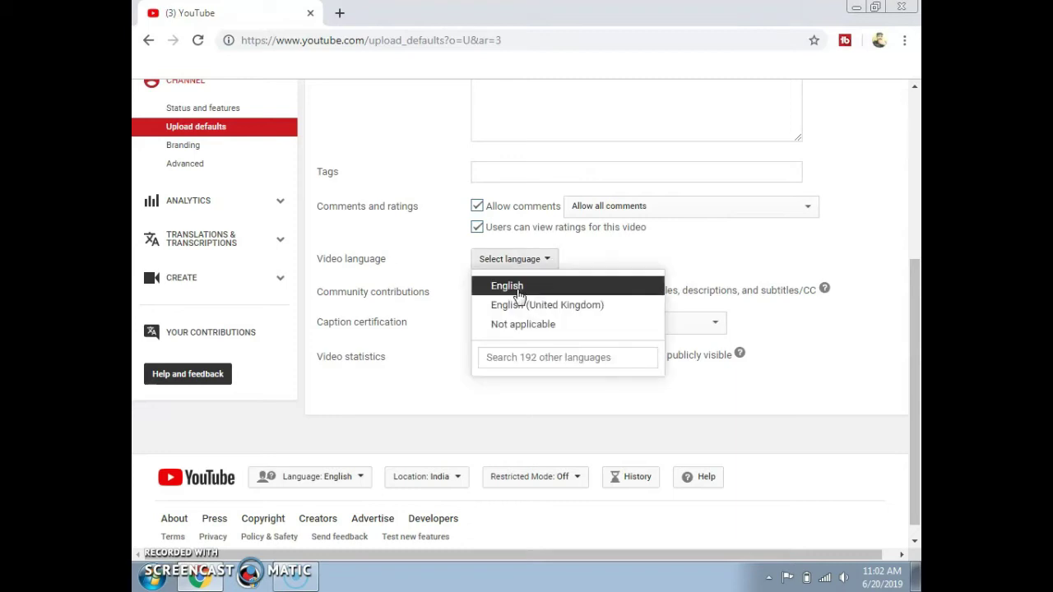
click(530, 357)
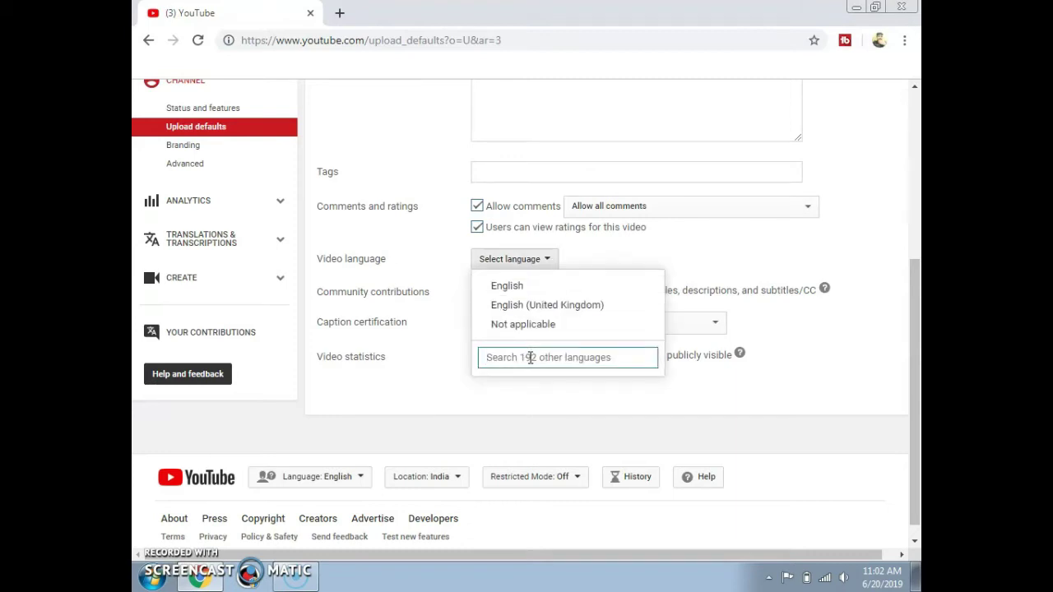
text(te)
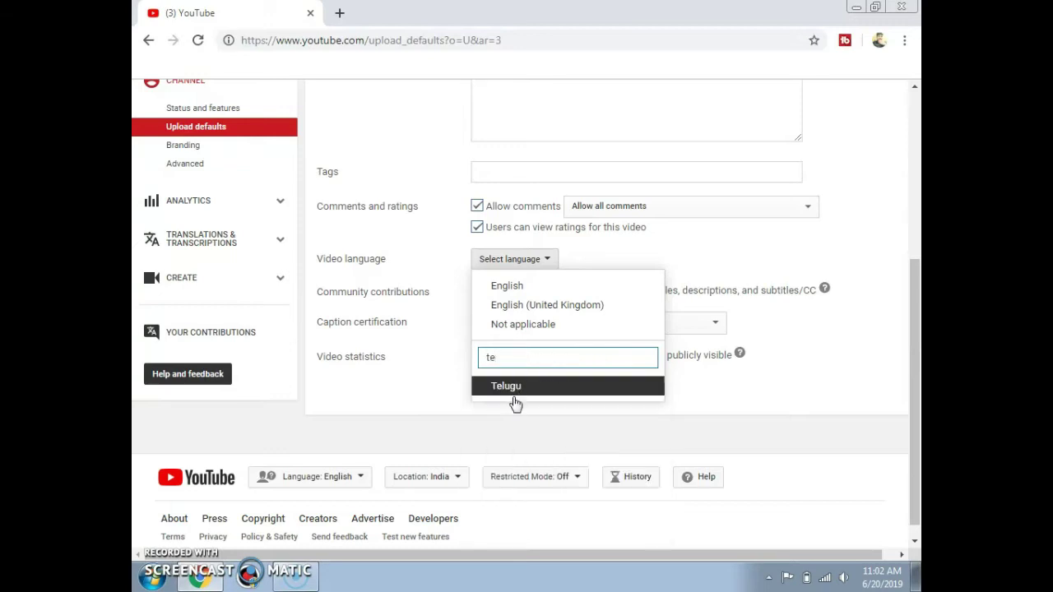
click(511, 387)
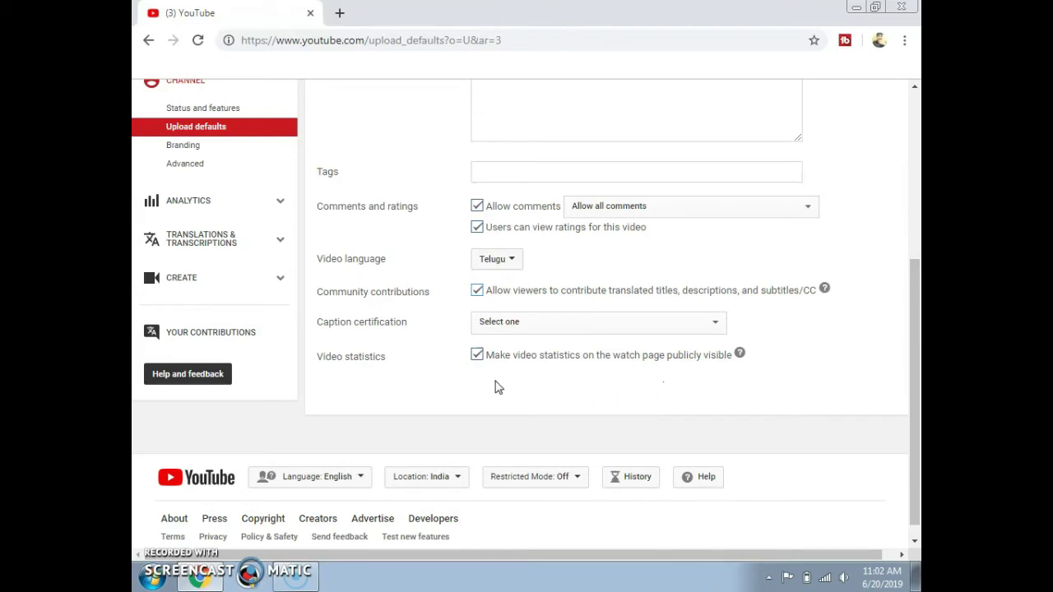
Stay on the page at the leave-site prompt and save the upload defaults.
click(195, 151)
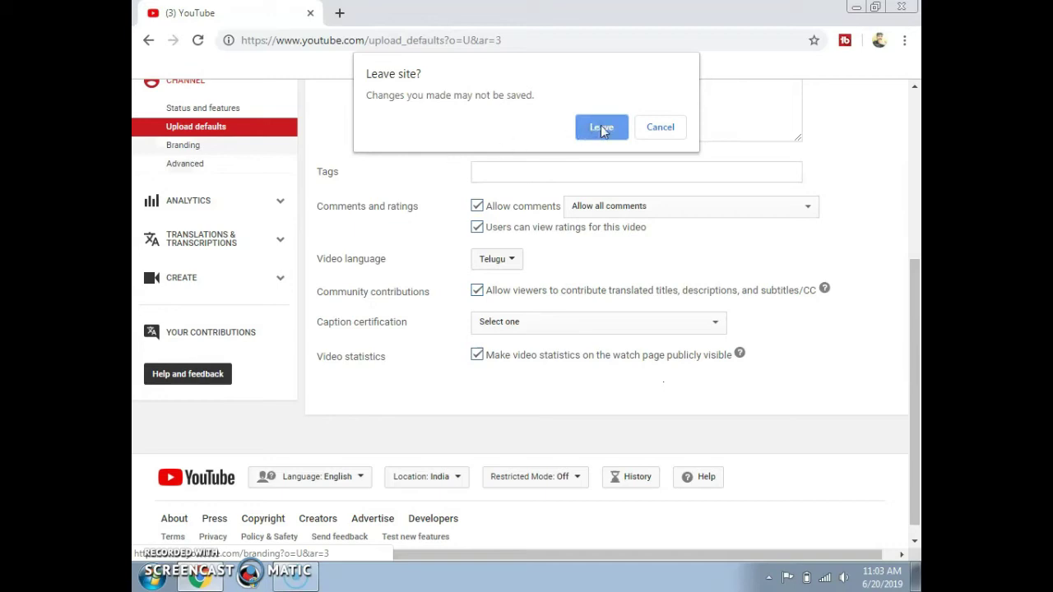
click(672, 127)
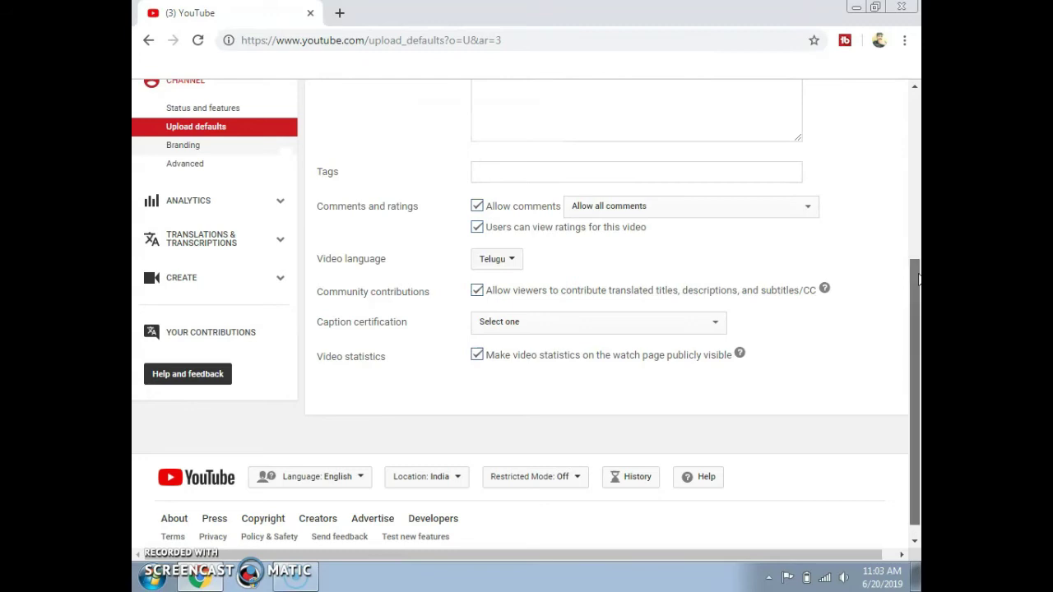
drag(918, 280, 910, 94)
click(893, 157)
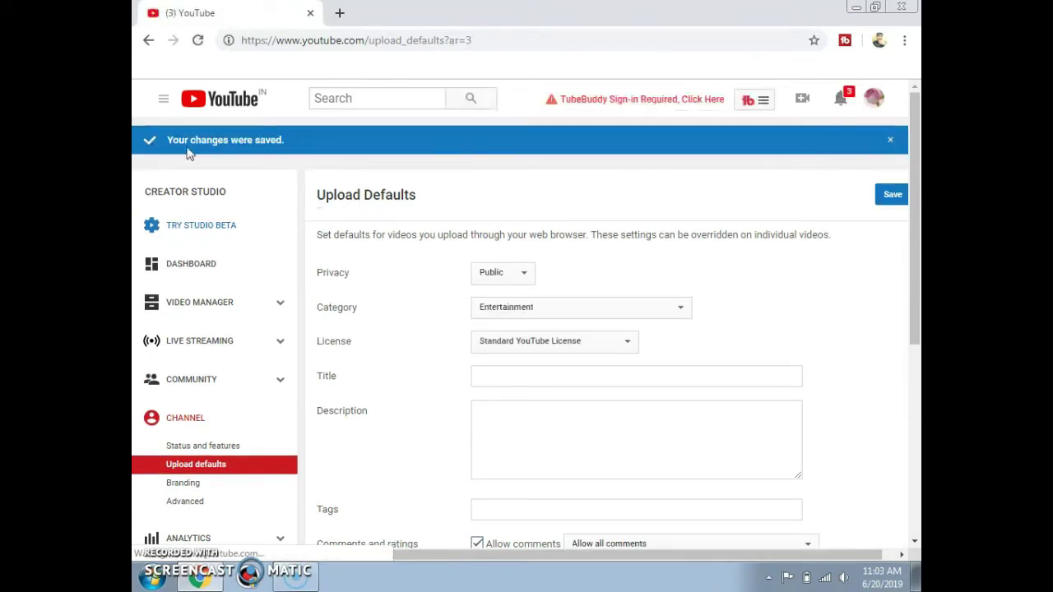
On the Branding page, start a watermark upload, then cancel without choosing a file.
click(182, 483)
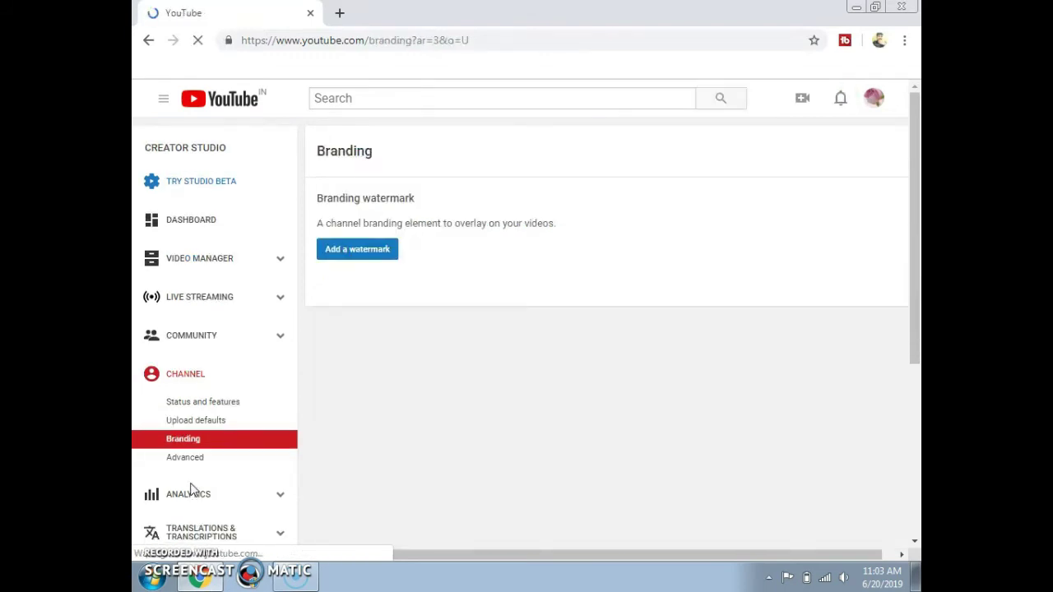
click(368, 258)
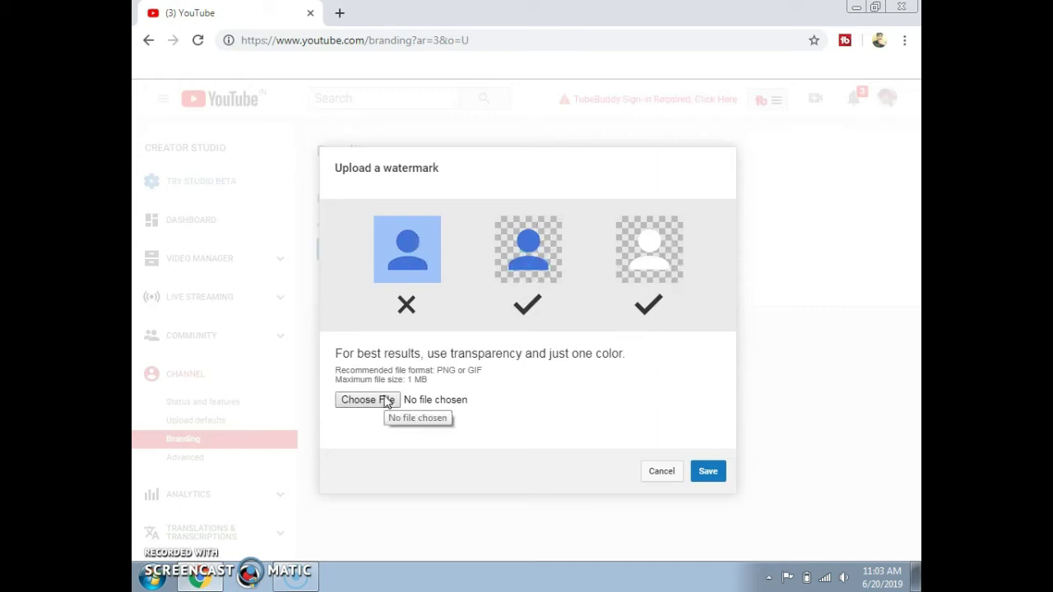
click(671, 479)
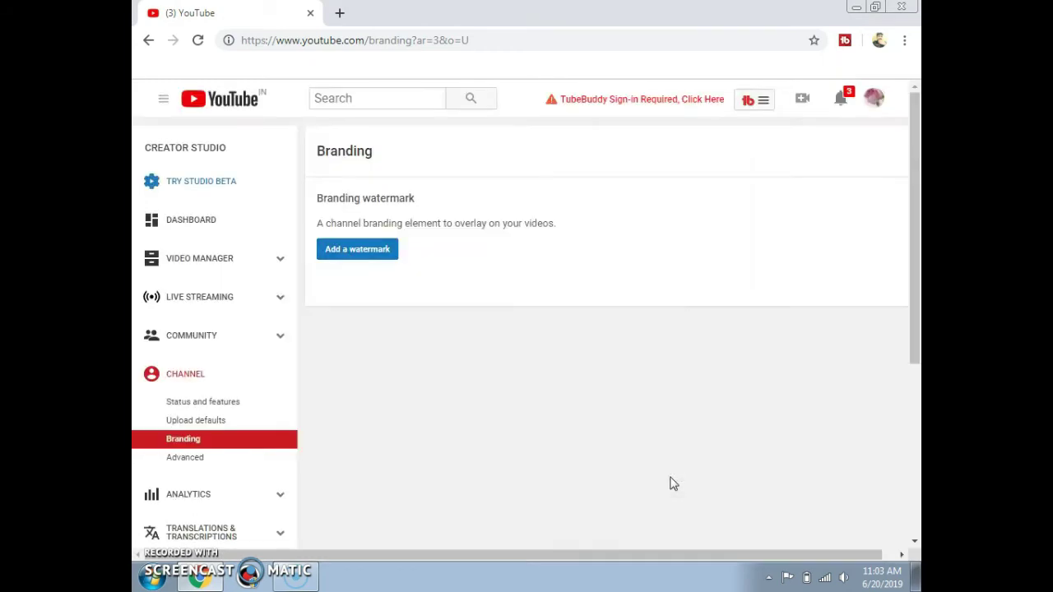
Save Advanced settings with country India, recommendations allowed and subscriber count displayed.
click(185, 464)
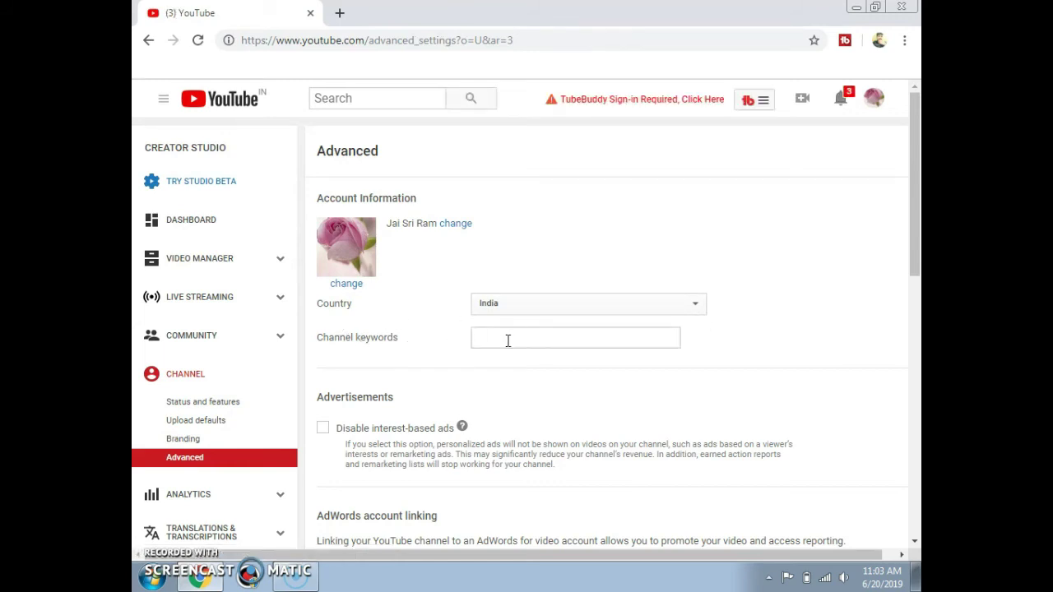
drag(917, 222, 918, 286)
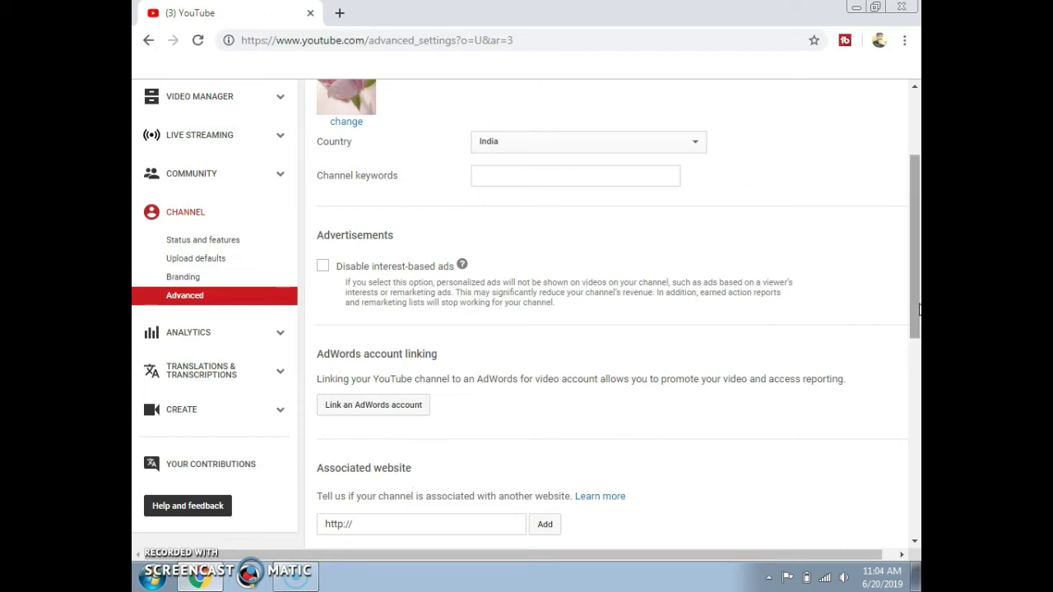
drag(919, 308, 919, 422)
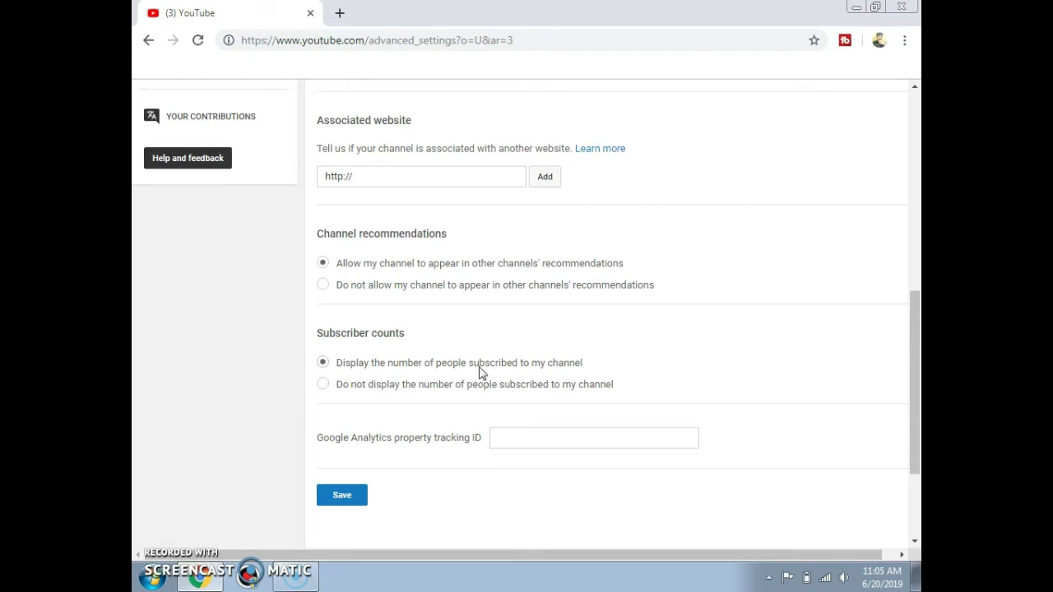
click(351, 502)
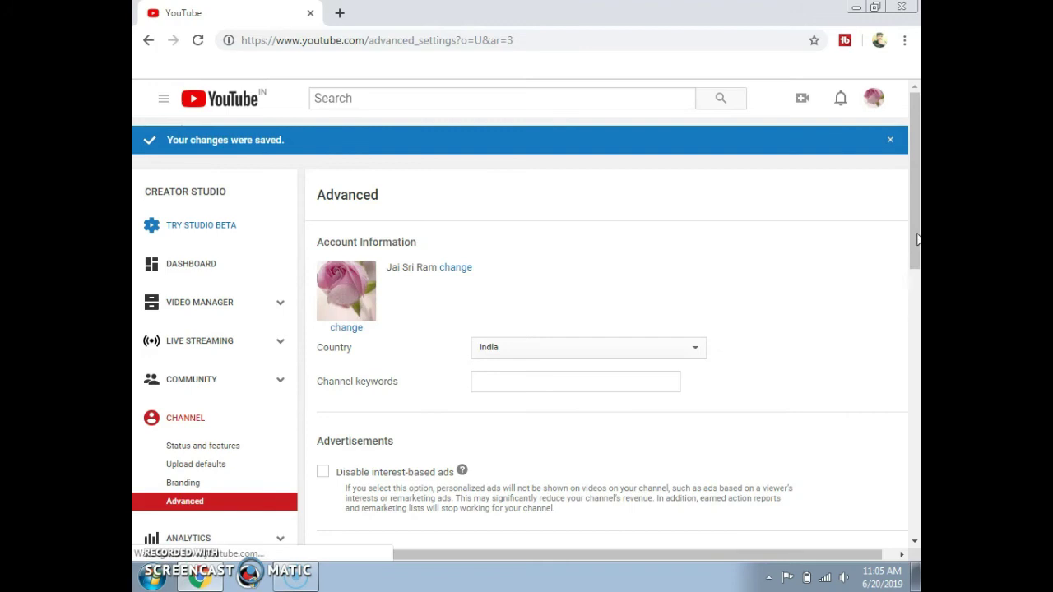
drag(917, 239, 899, 351)
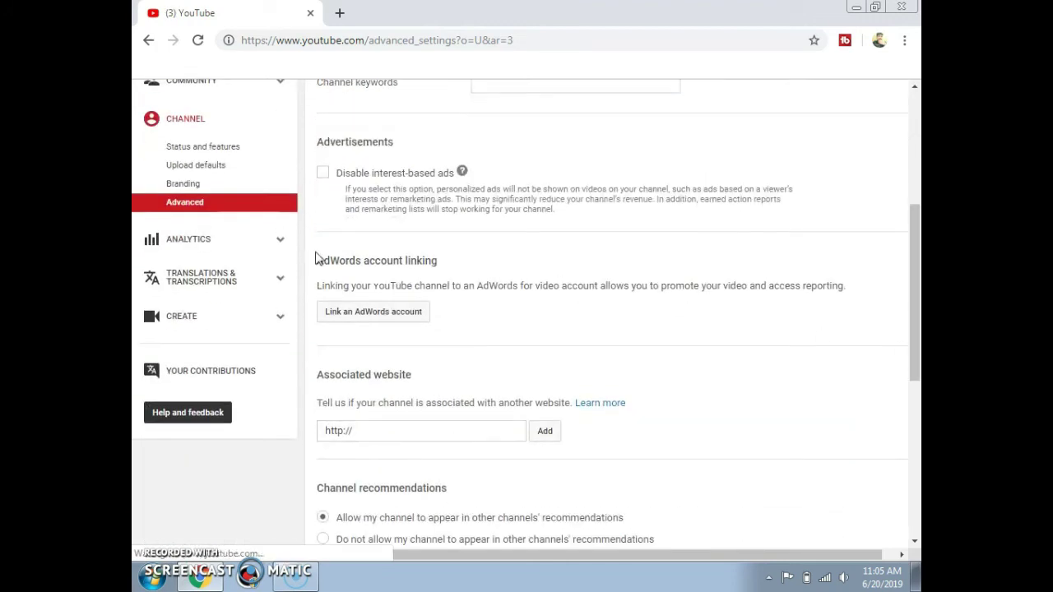
Open Analytics and scroll through the new YouTube Analytics invitation.
click(210, 242)
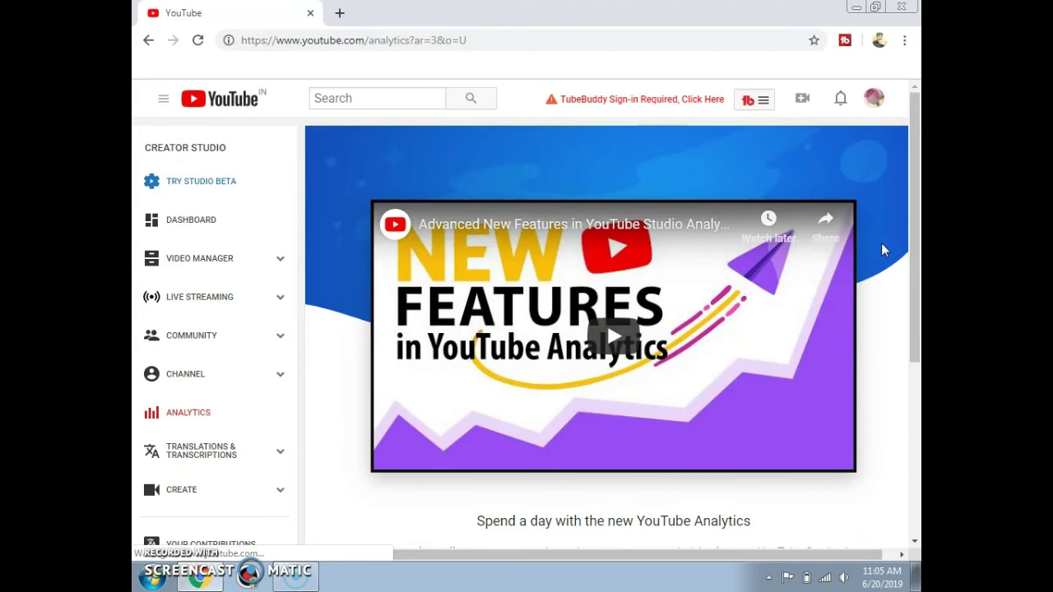
drag(915, 261, 914, 319)
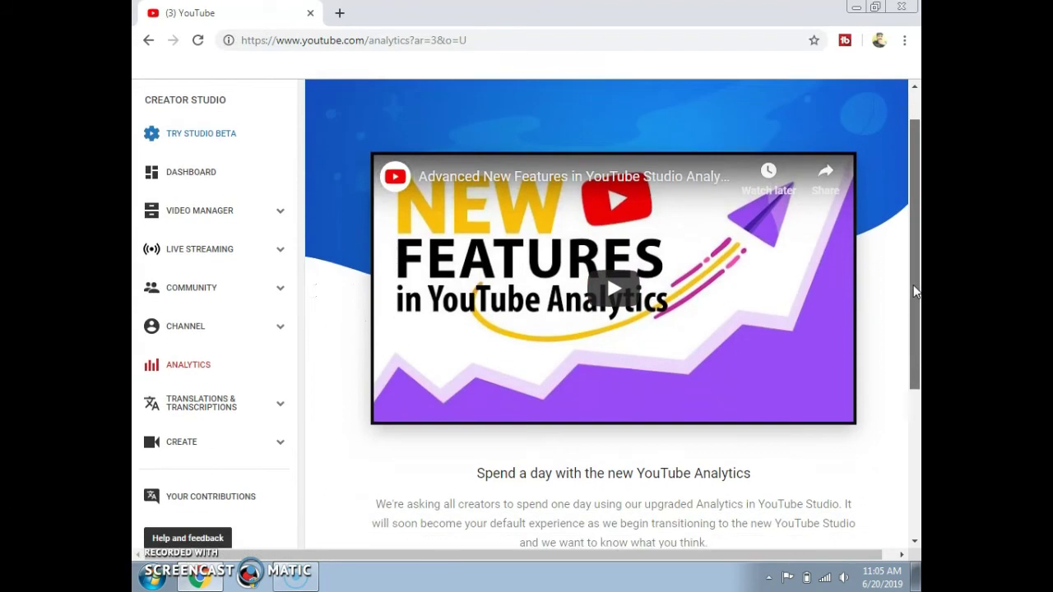
scroll(915, 319, down, 1)
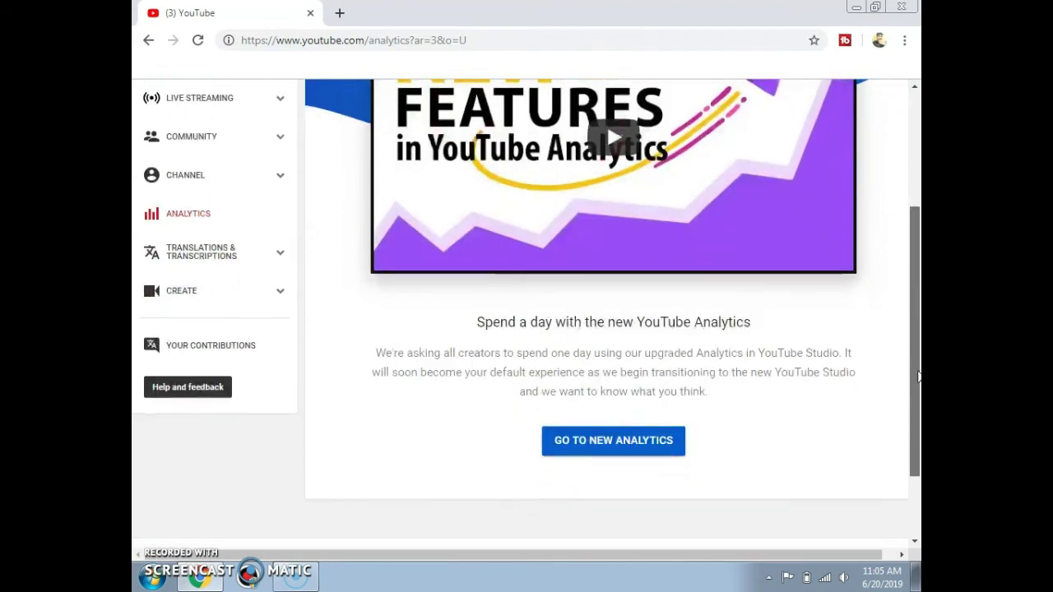
drag(917, 332, 917, 210)
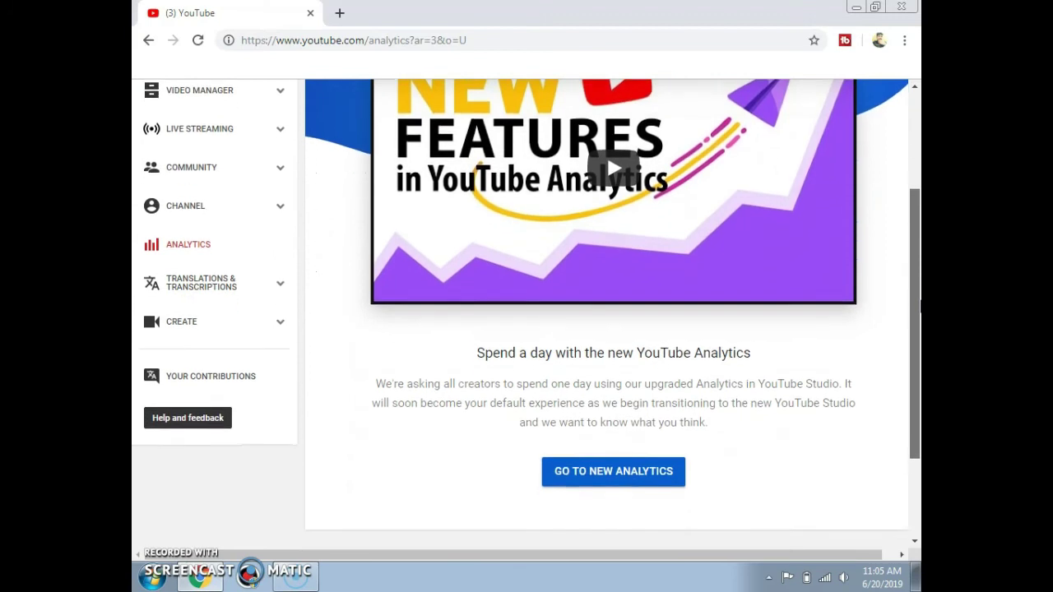
drag(917, 210, 880, 310)
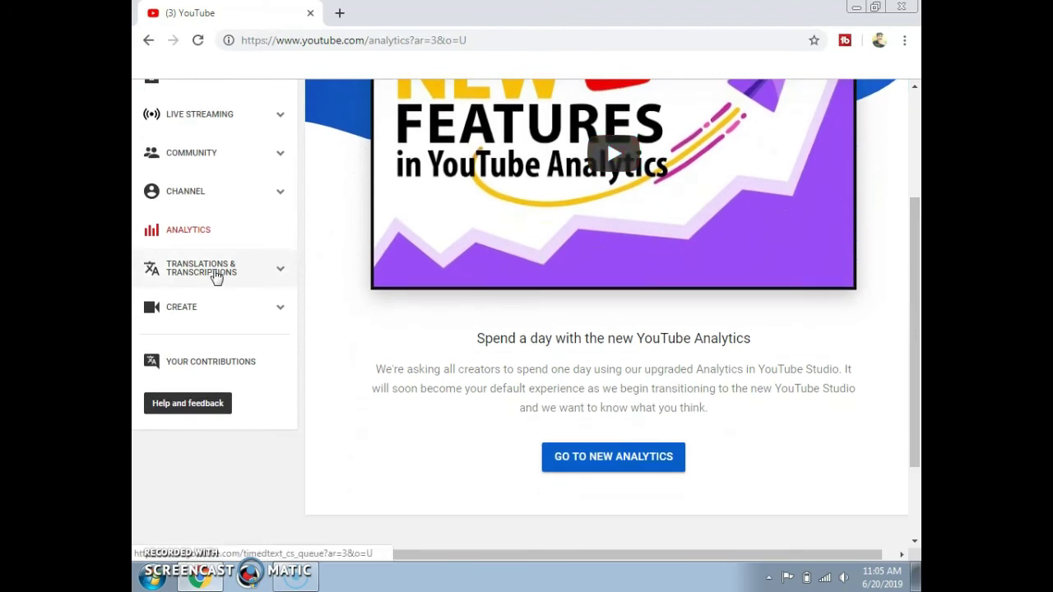
Pass Translations & Transcriptions, open the Audio Library and scroll its free music tracks.
click(216, 276)
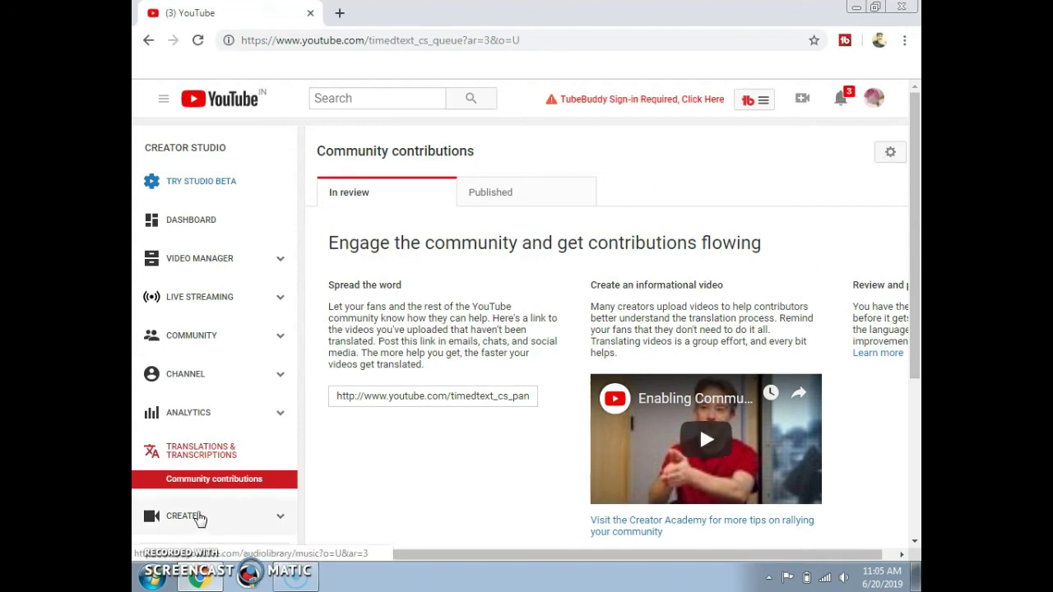
click(199, 518)
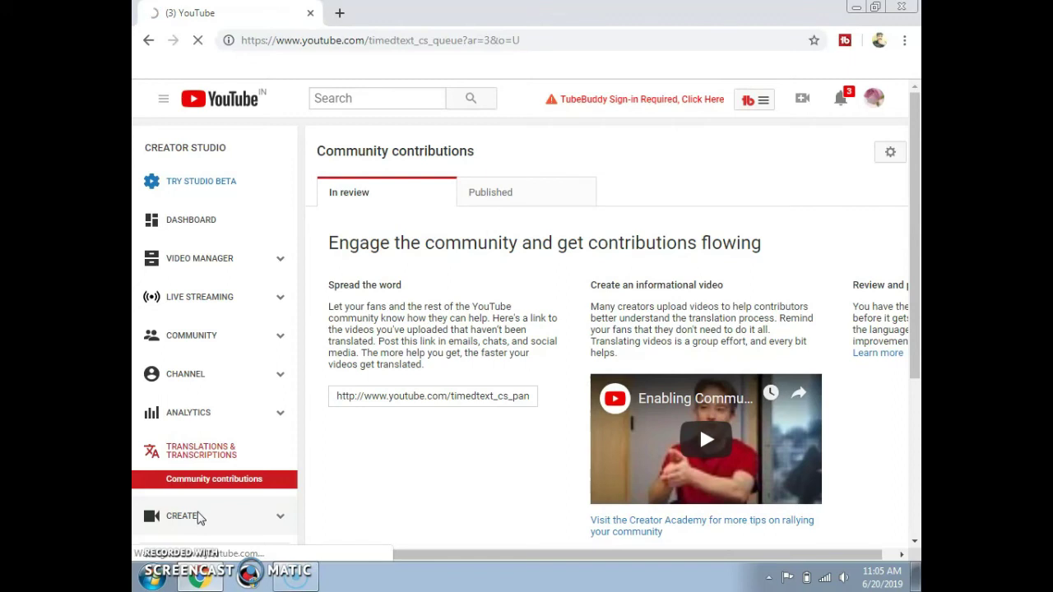
scroll(917, 292, down, 1)
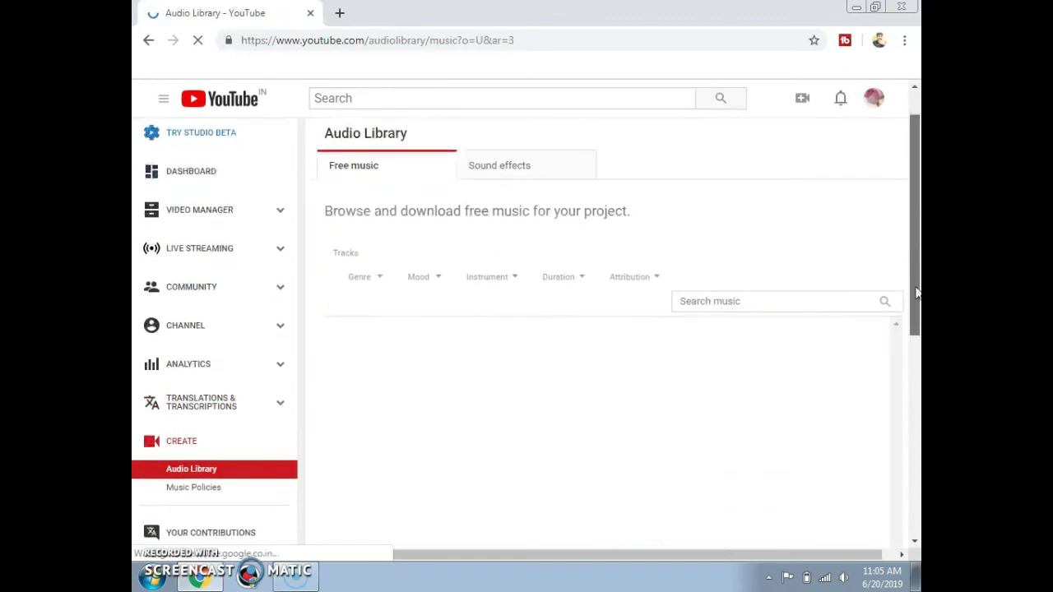
scroll(916, 293, down, 3)
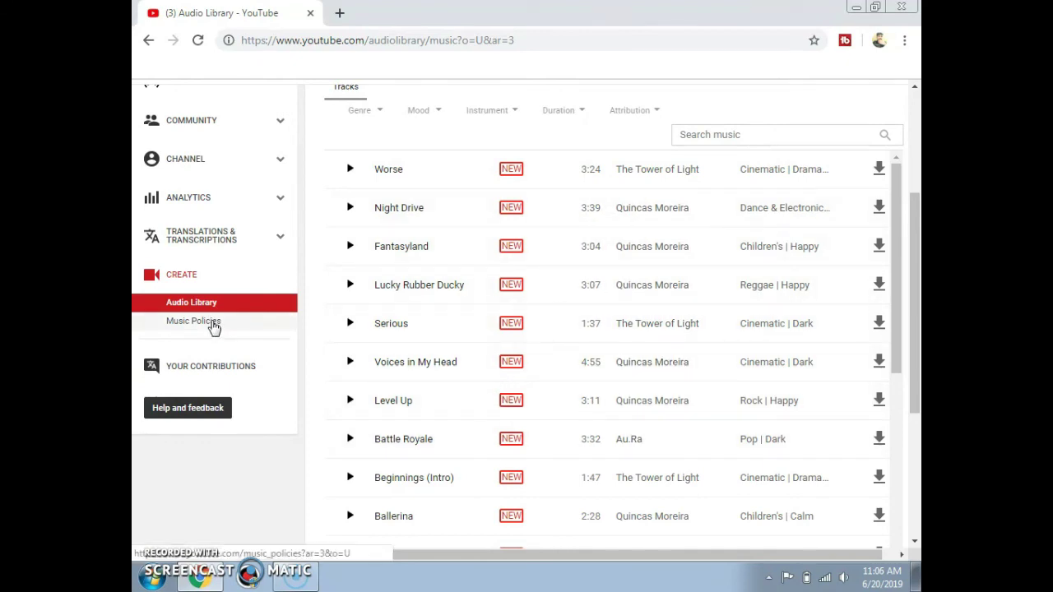
Browse the empty Your contributions page, then return to Status and features.
click(204, 375)
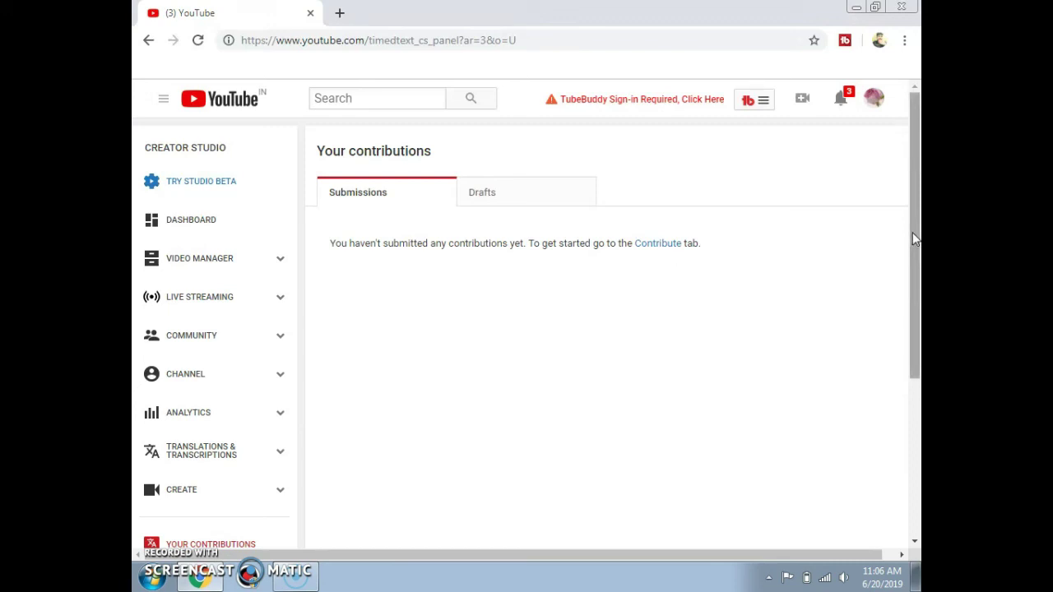
scroll(912, 239, down, 3)
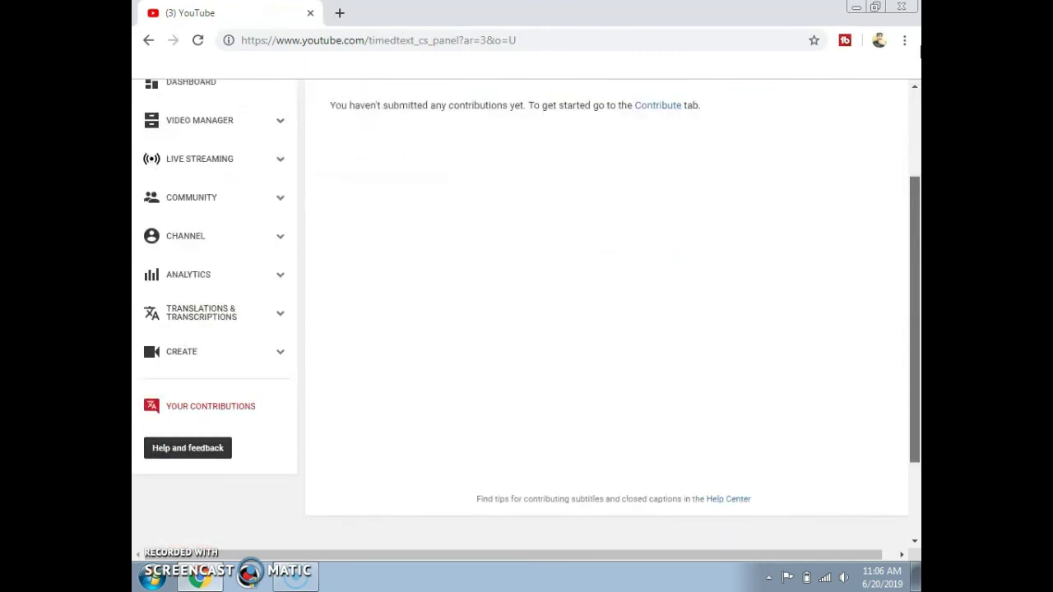
drag(917, 215, 915, 125)
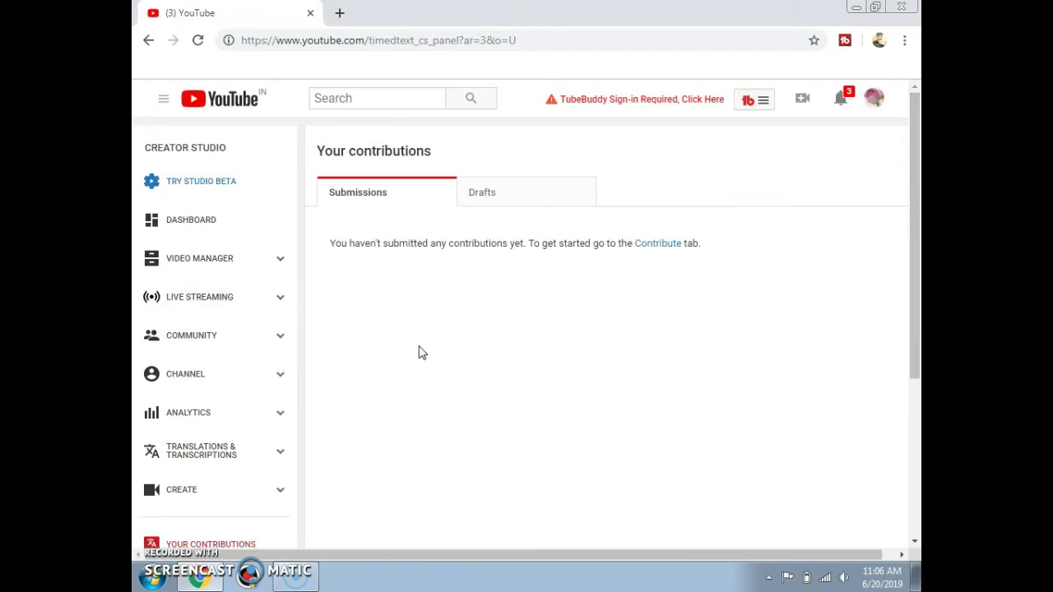
click(205, 381)
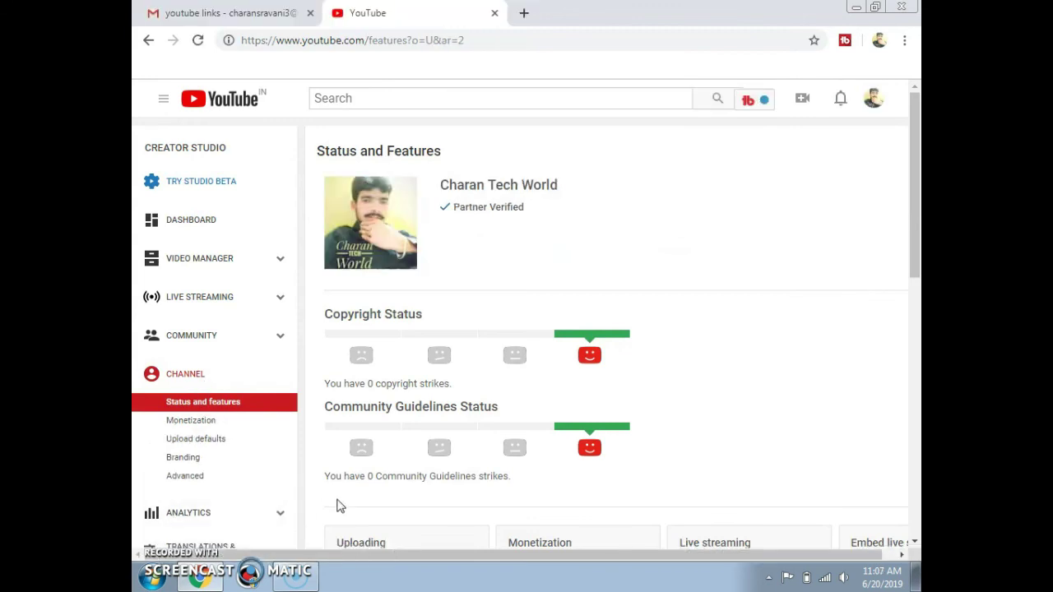
Show the Monetization page with status Monetization not enabled.
click(202, 429)
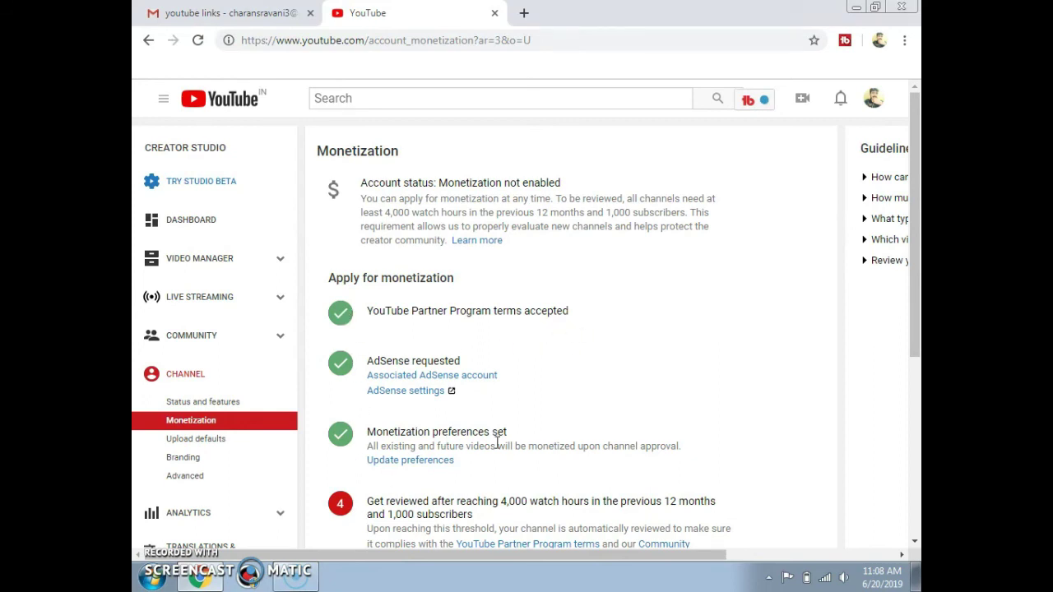
Review monetization progress on the Monetization page: 208 of 4,000 watch hours, 422 of 1,000 subscribers.
scroll(738, 225, down, 1)
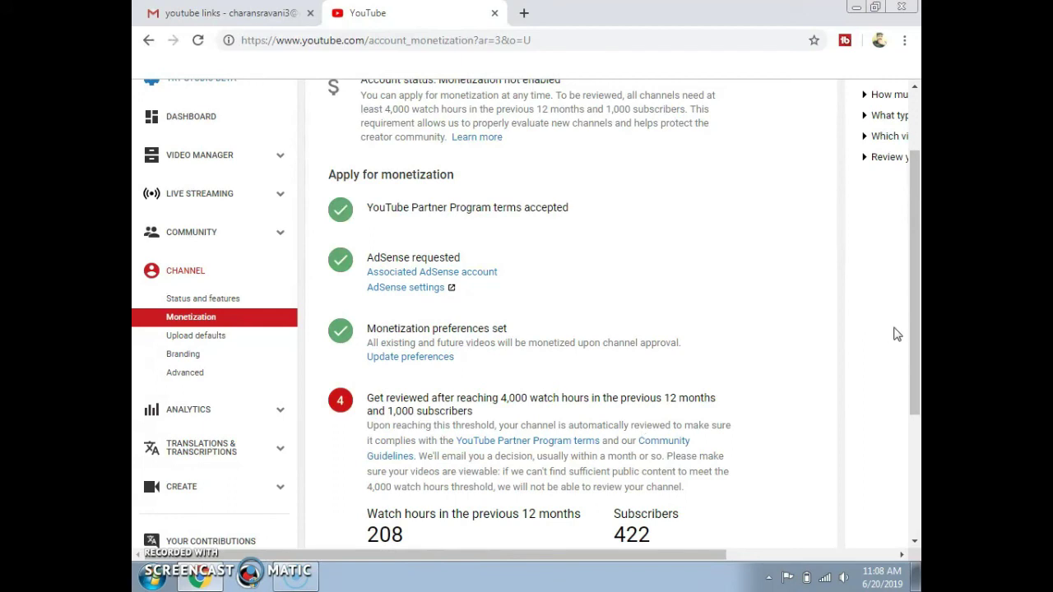
triple_click(634, 391)
triple_click(526, 341)
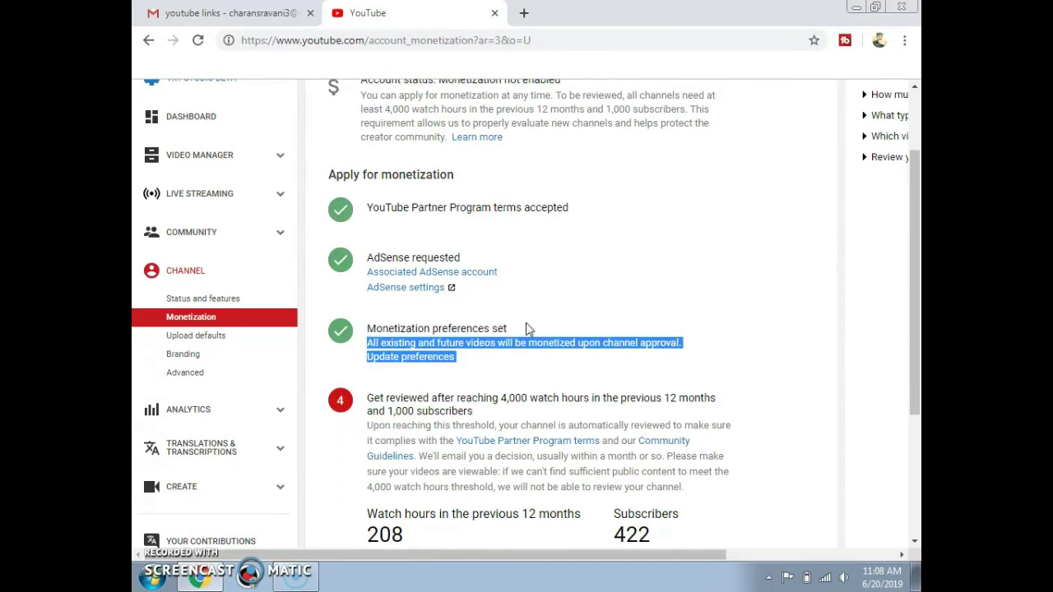
click(574, 386)
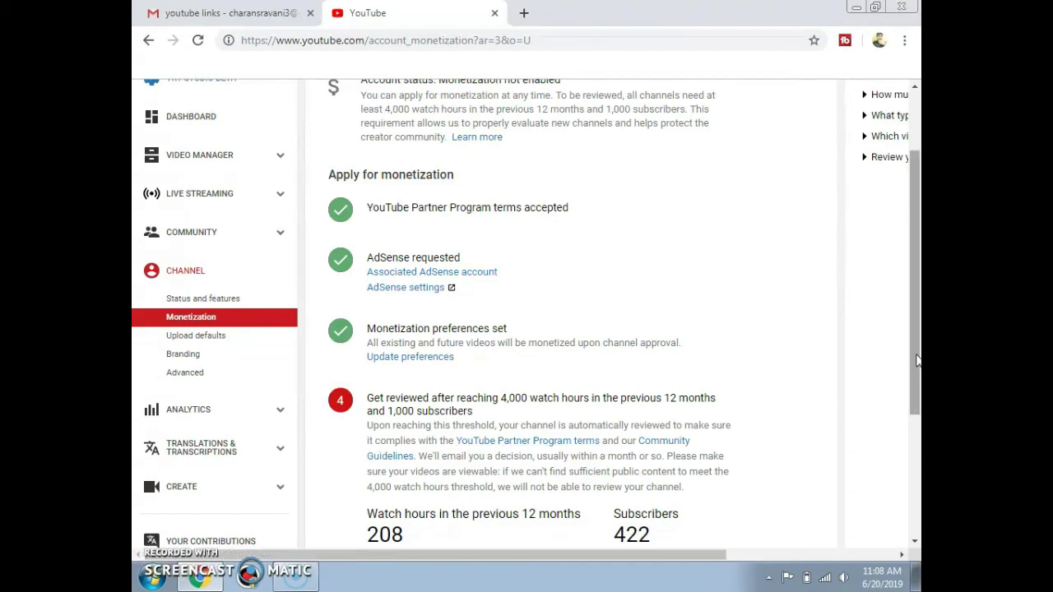
drag(917, 360, 911, 277)
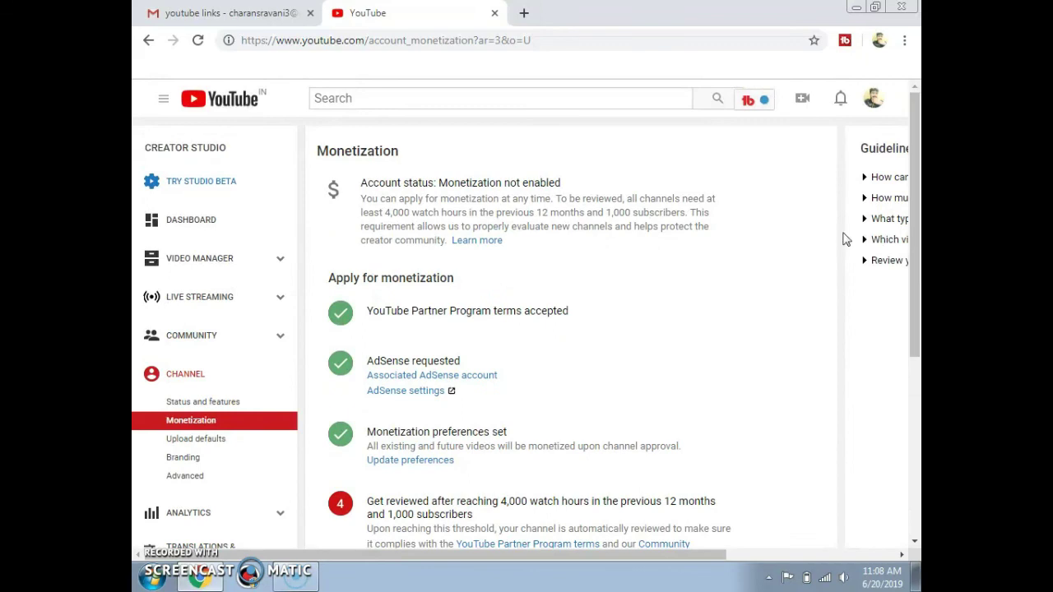